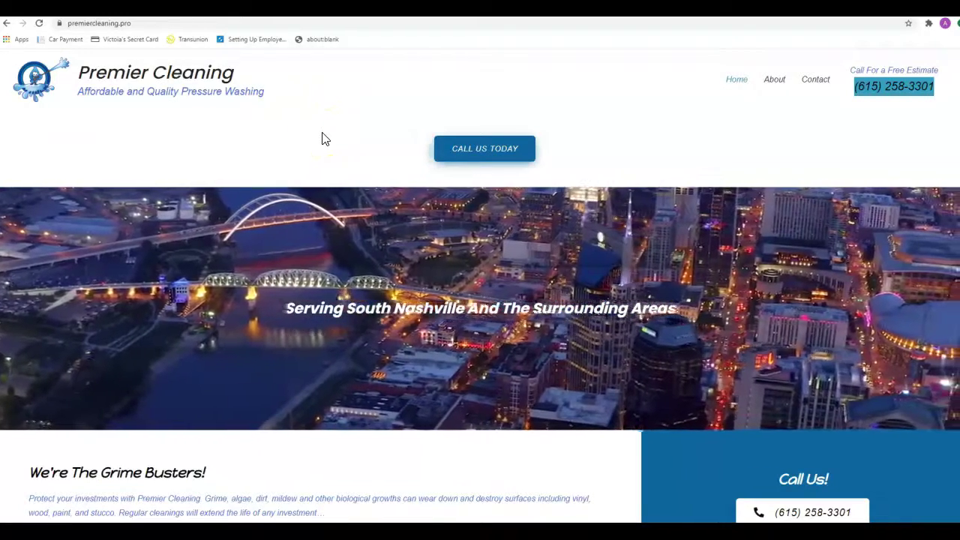
Step: Scroll down the Nashville Clean Windows homepage and partway back up
left_click(328, 157)
scroll(325, 171, "down", 1)
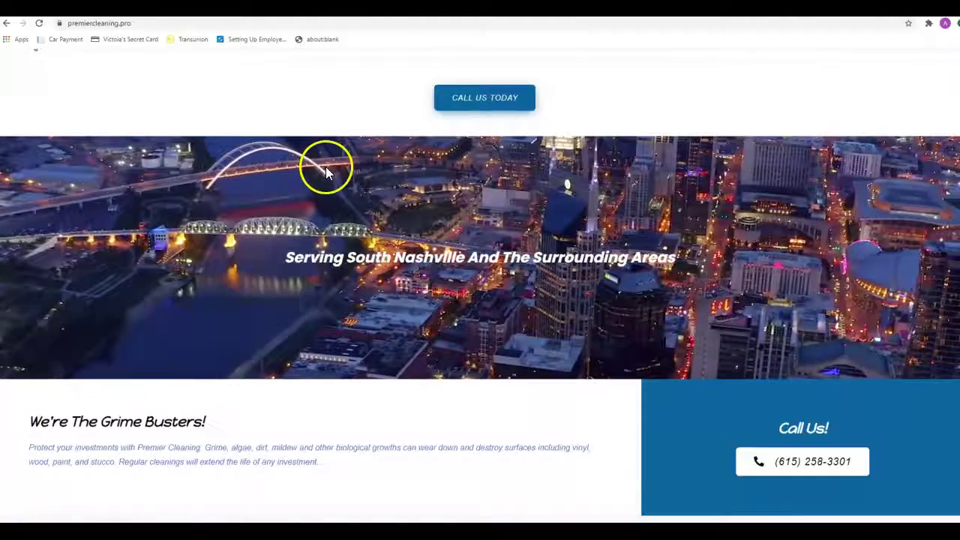
scroll(325, 172, "down", 3)
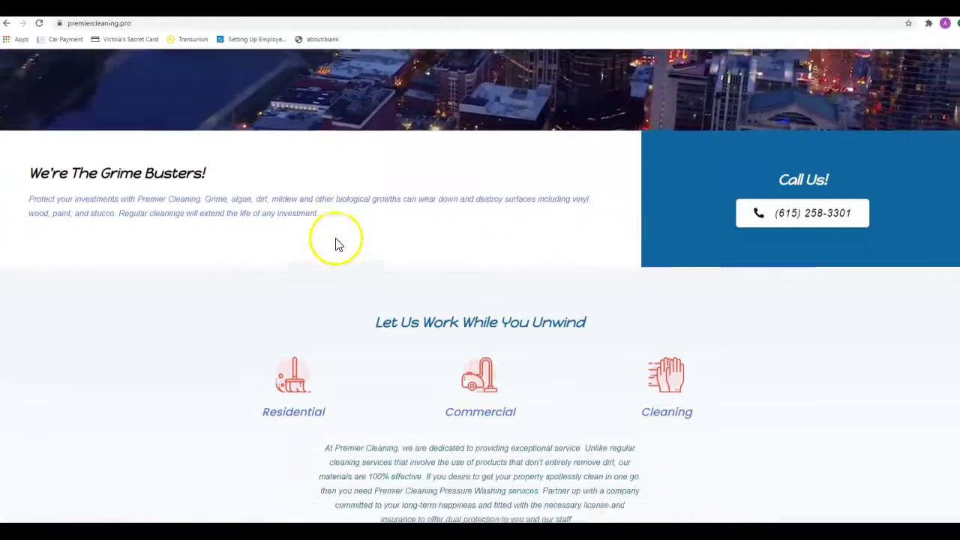
scroll(336, 244, "down", 4)
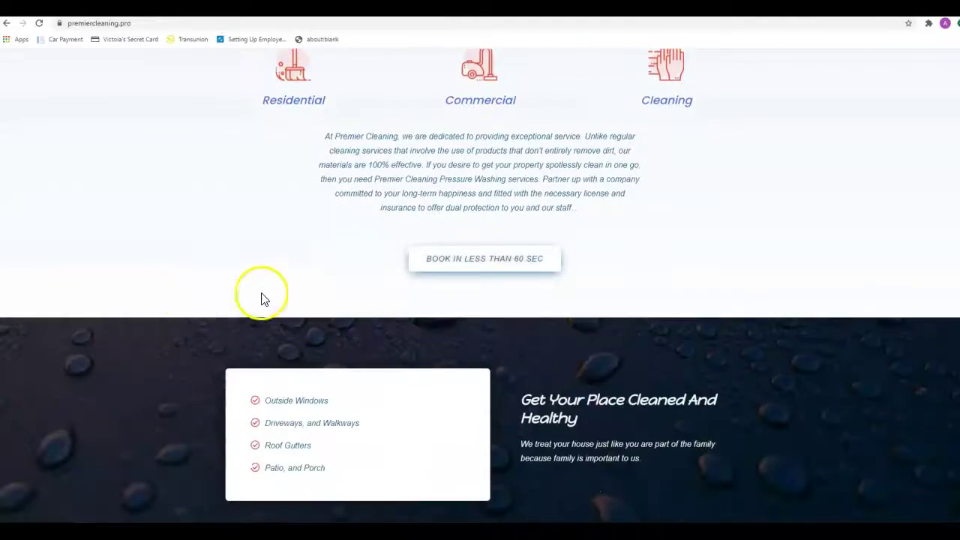
scroll(208, 297, "down", 10)
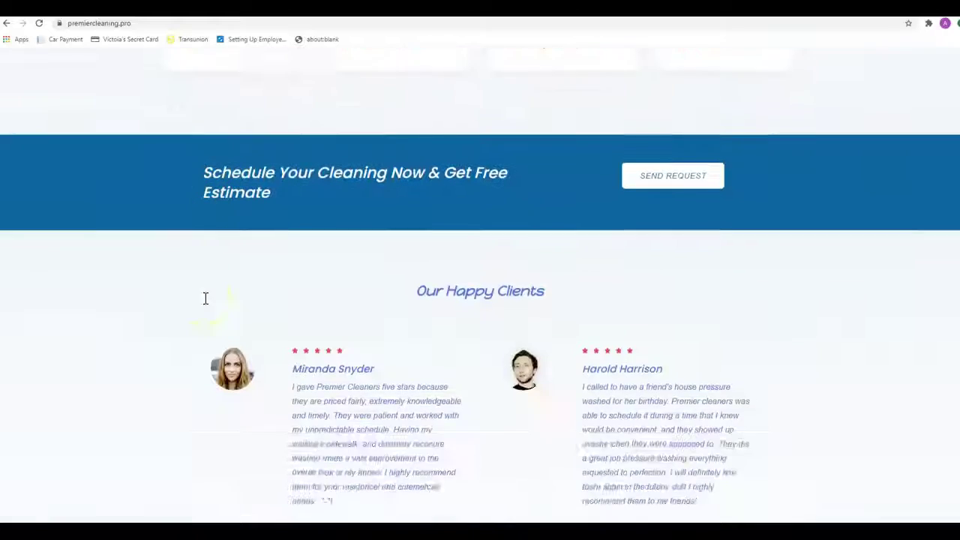
scroll(205, 299, "down", 5)
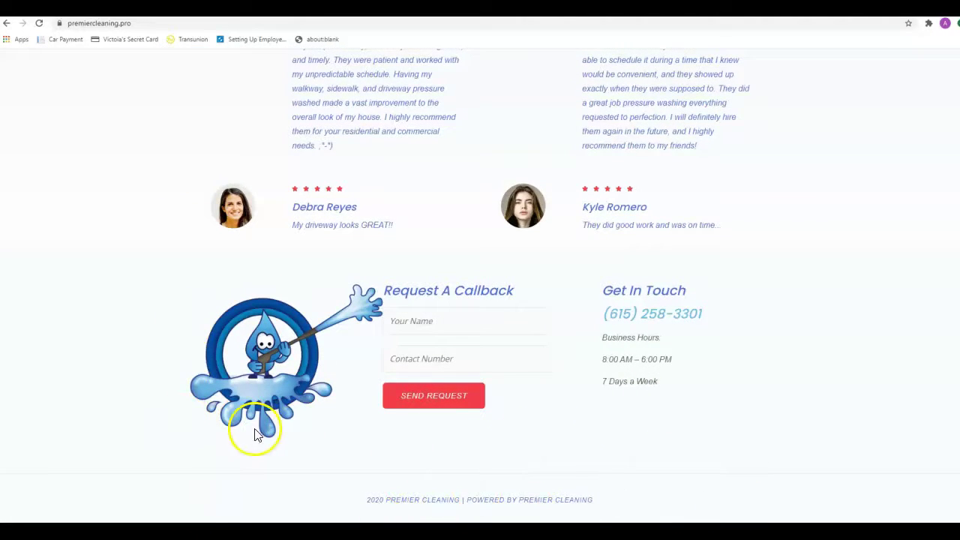
scroll(255, 434, "up", 9)
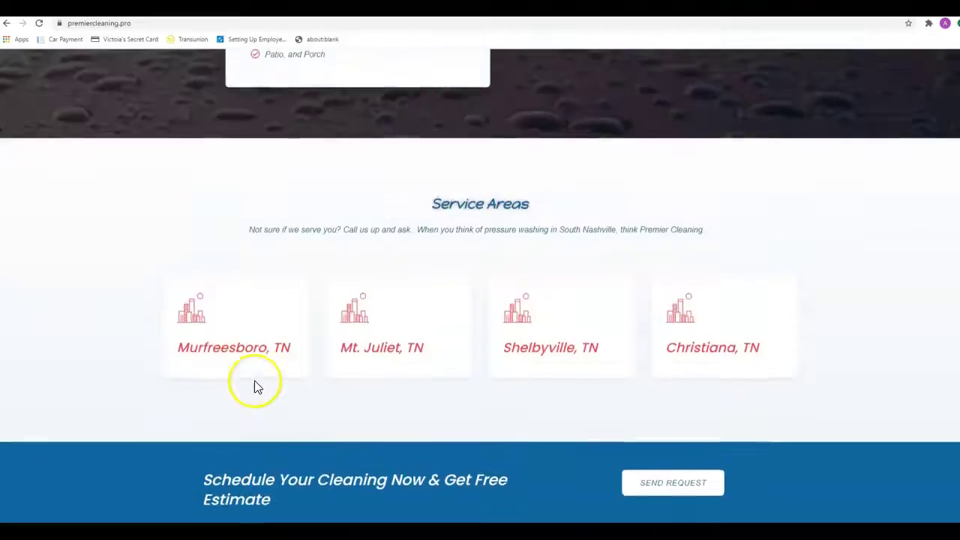
scroll(254, 382, "up", 10)
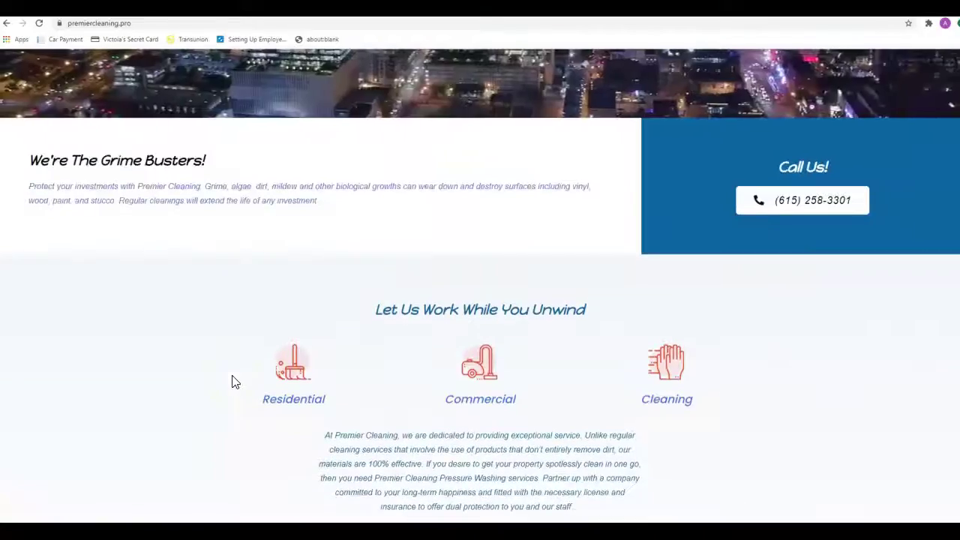
scroll(232, 382, "up", 4)
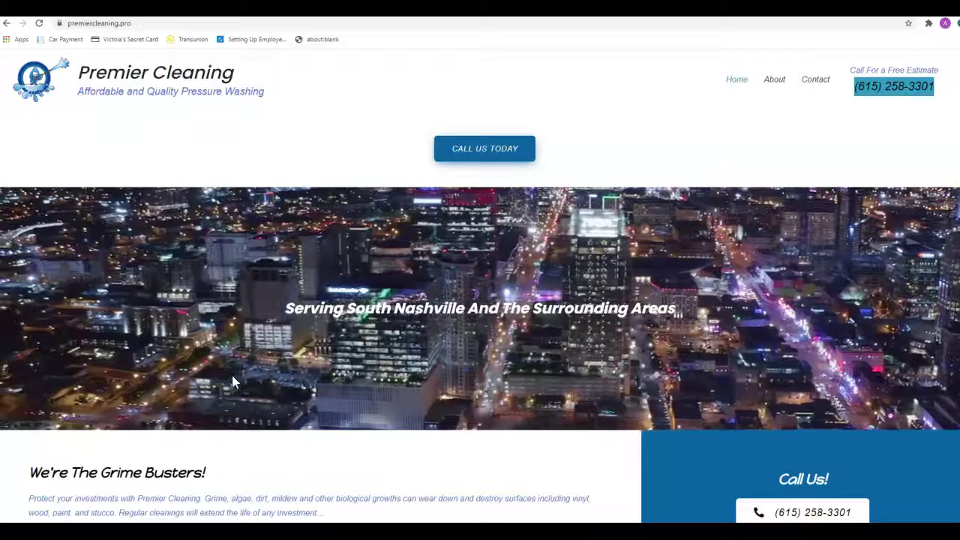
Step: Deselect the header phone number and scroll down through the Nashville Clean Windows page
left_click(220, 147)
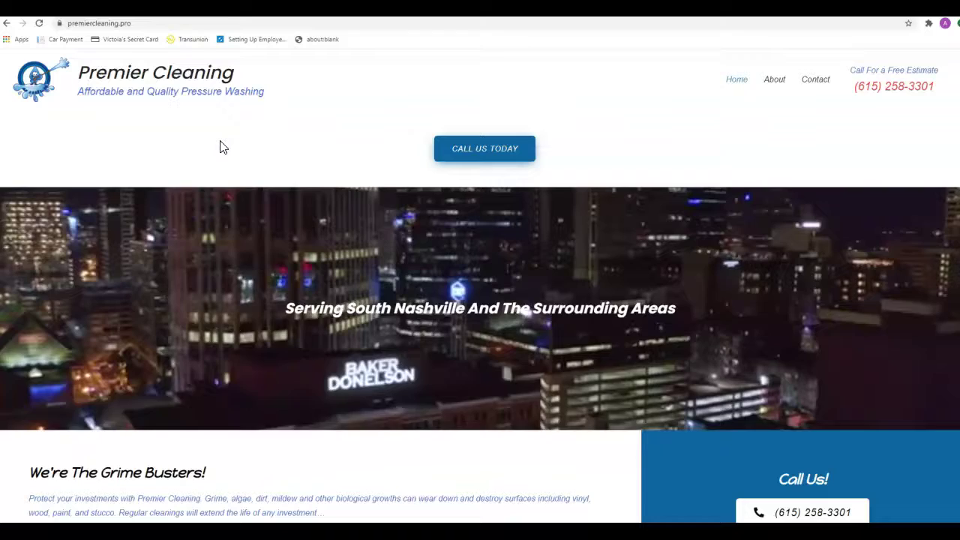
left_click(229, 159)
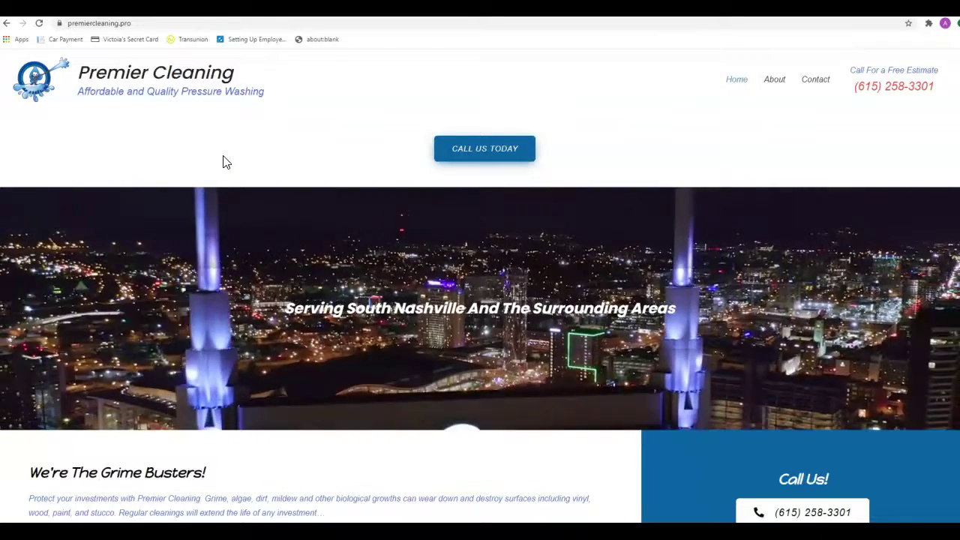
scroll(215, 203, "down", 2)
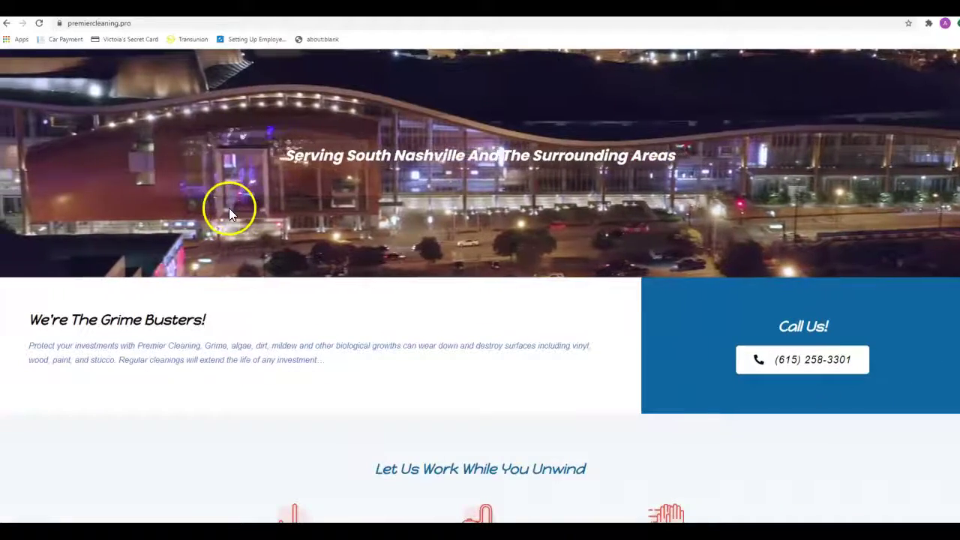
scroll(232, 210, "down", 2)
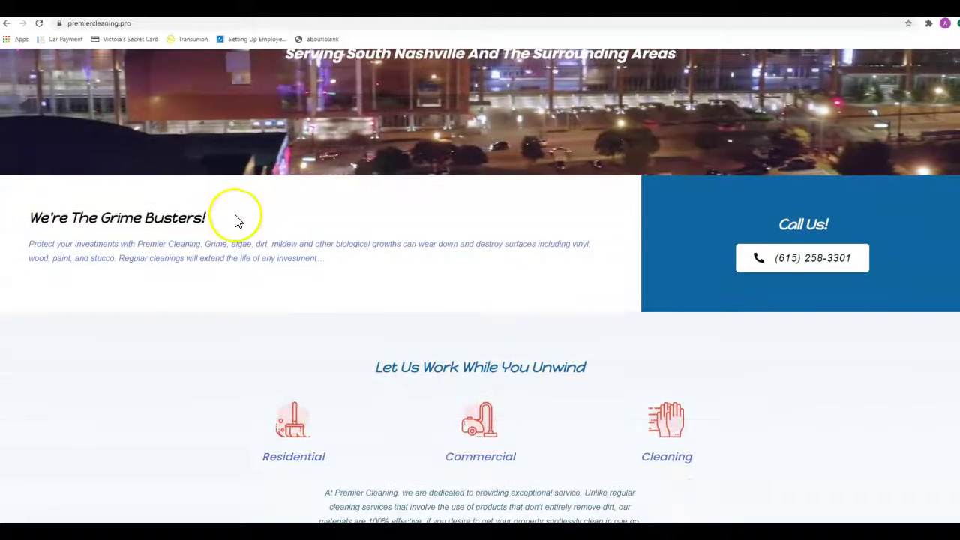
scroll(219, 270, "down", 2)
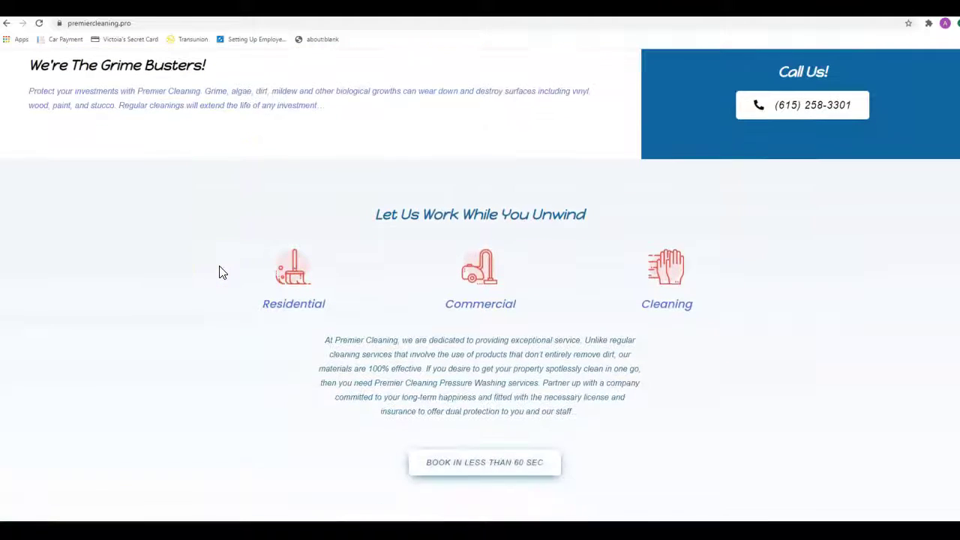
scroll(219, 273, "down", 3)
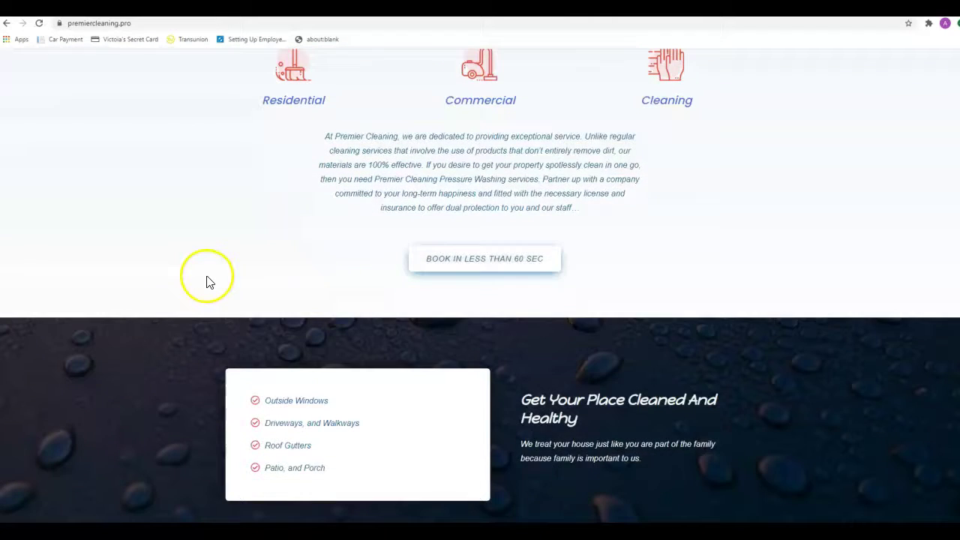
scroll(203, 283, "down", 5)
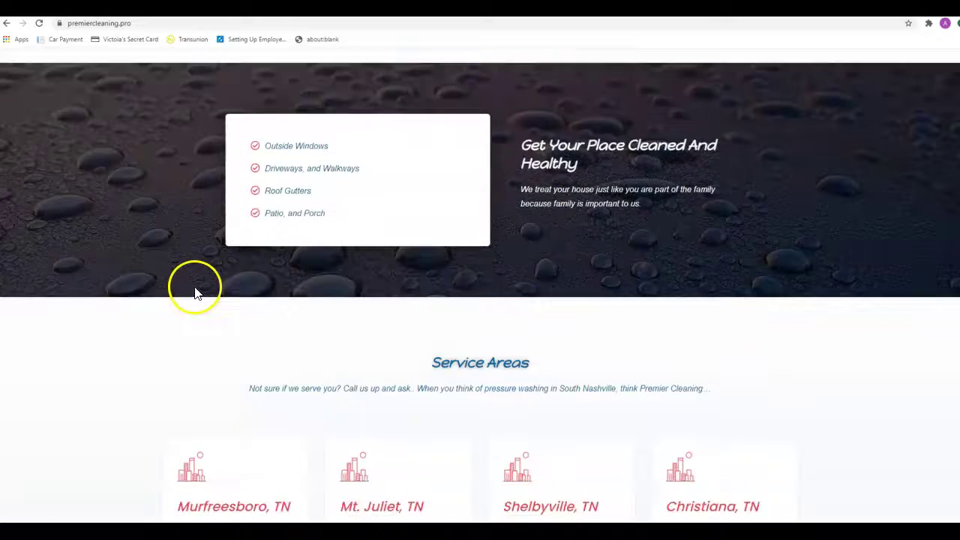
scroll(152, 304, "down", 4)
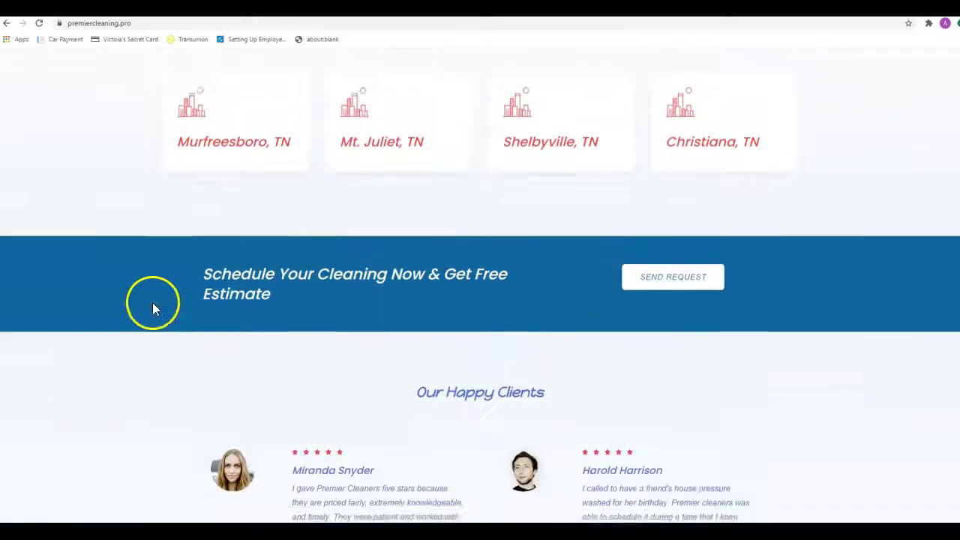
scroll(154, 304, "down", 5)
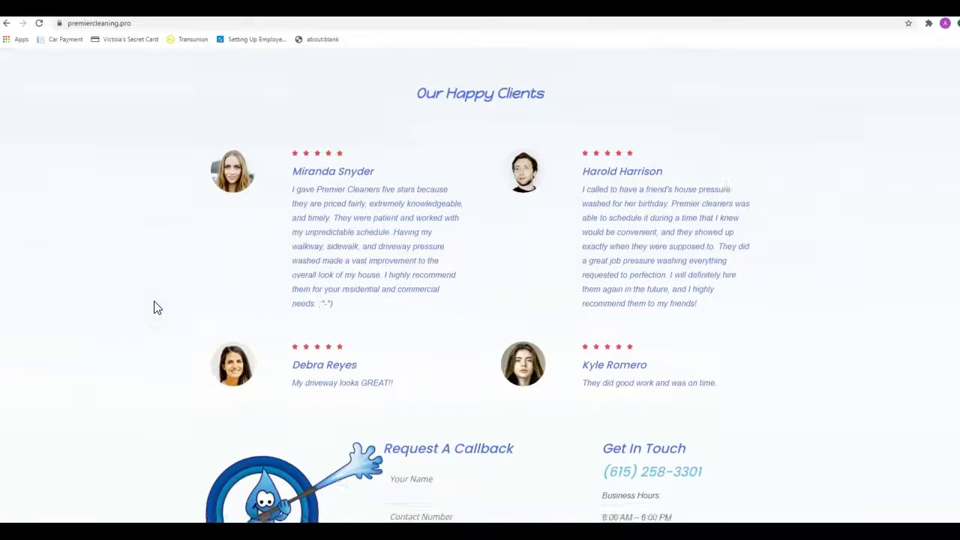
scroll(154, 308, "down", 1)
Step: Scroll back up to the top of the Nashville Clean Windows homepage
scroll(155, 307, "up", 1)
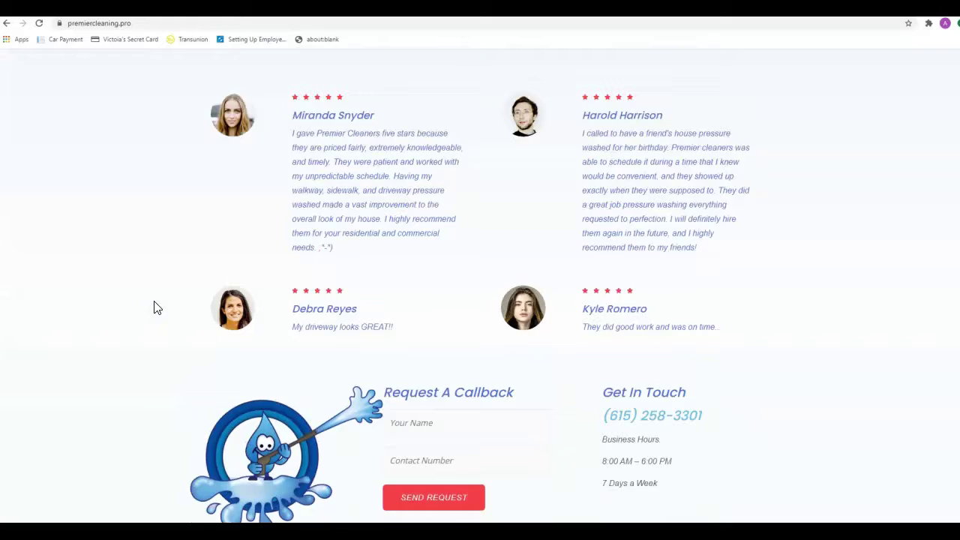
scroll(165, 306, "up", 4)
scroll(166, 305, "up", 6)
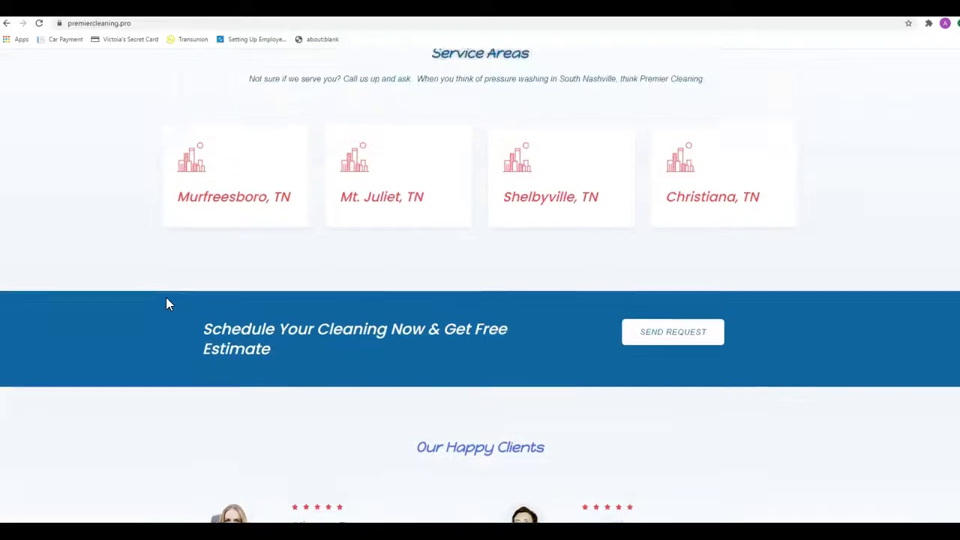
scroll(165, 304, "up", 8)
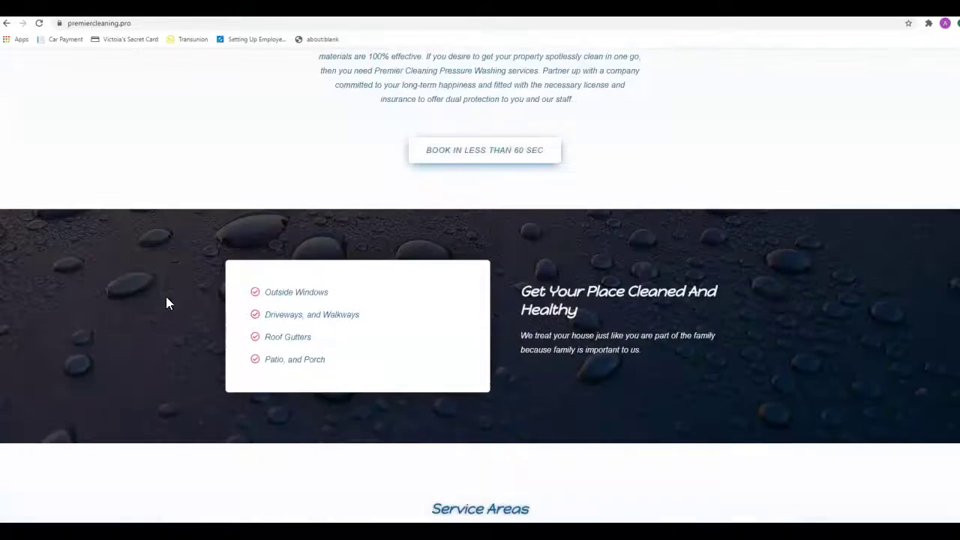
scroll(166, 300, "up", 3)
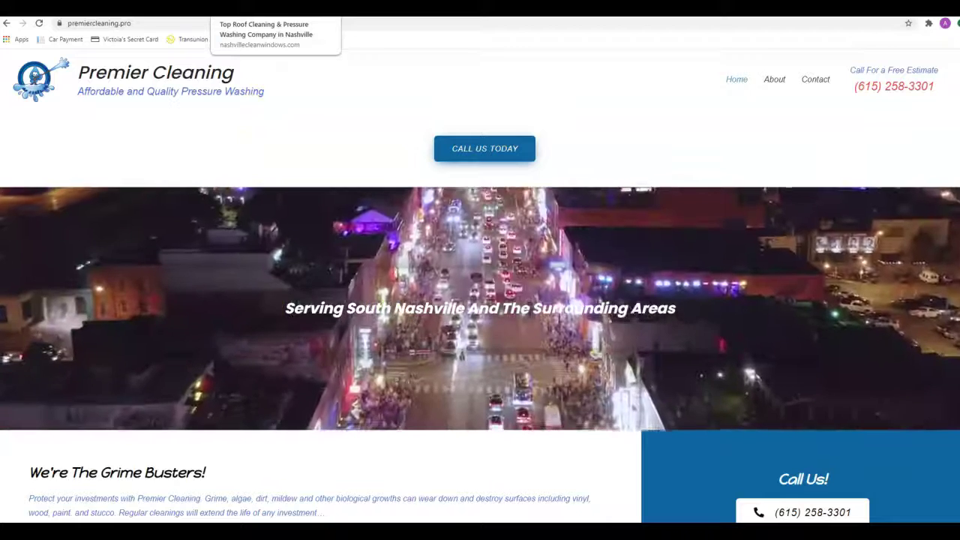
Step: Switch to the prowashnashville.com tab and scroll through its homepage and back up
left_click(276, 9)
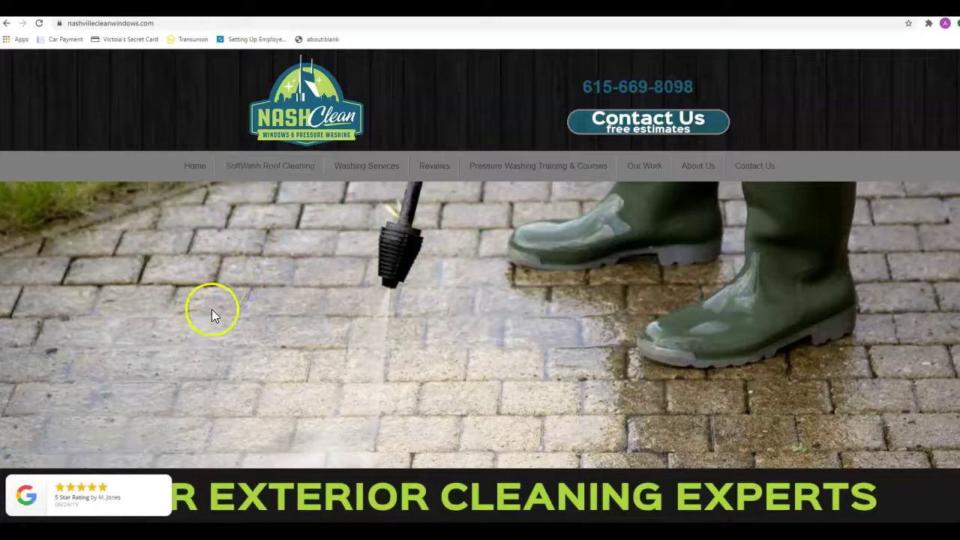
scroll(212, 314, "down", 5)
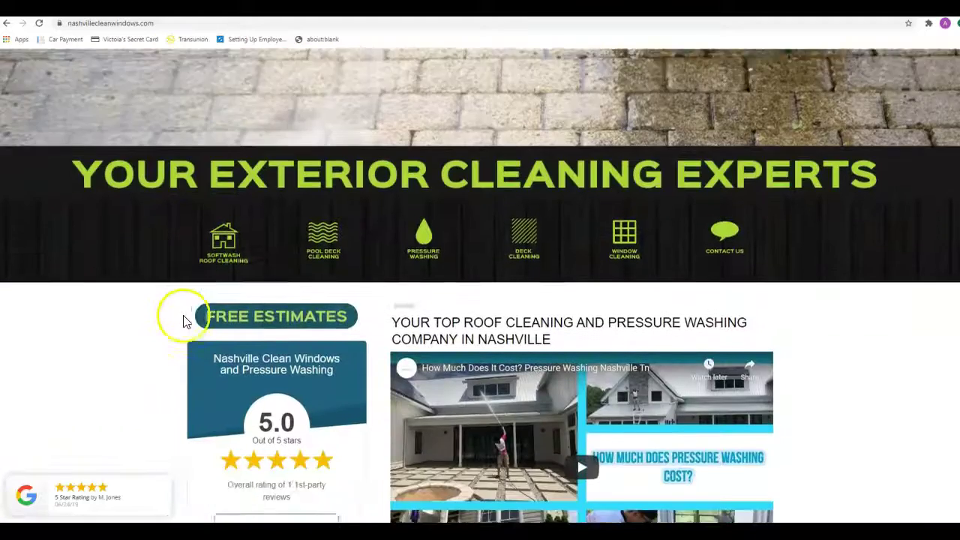
scroll(179, 322, "down", 7)
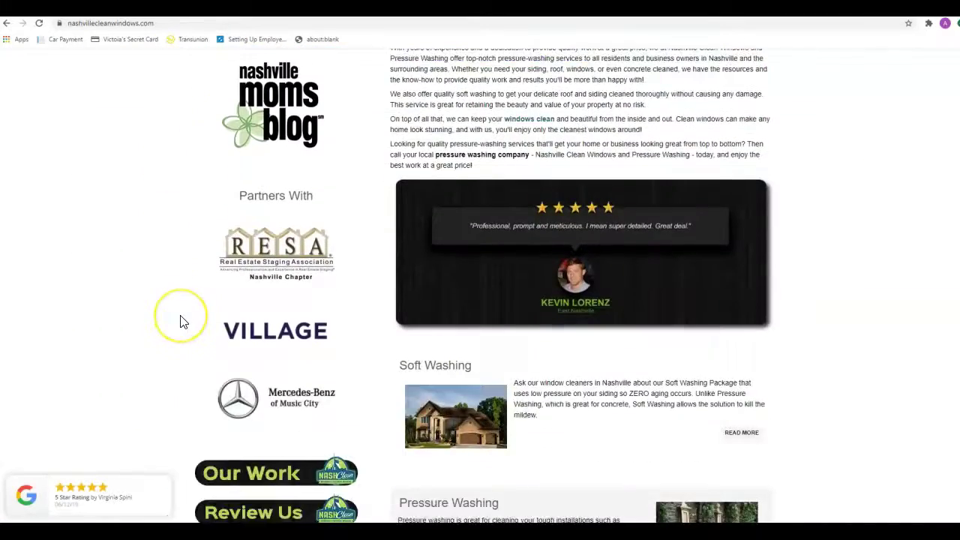
scroll(180, 323, "down", 10)
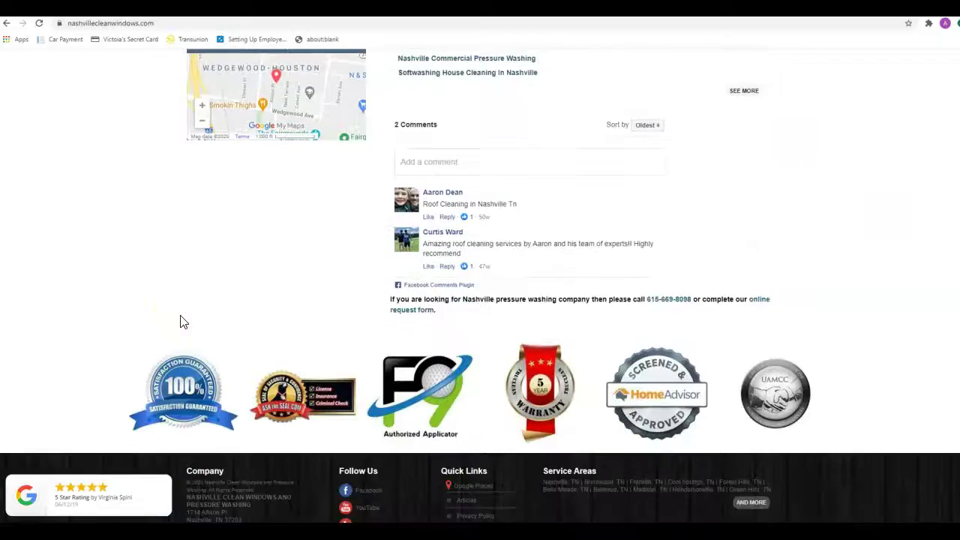
scroll(180, 319, "up", 6)
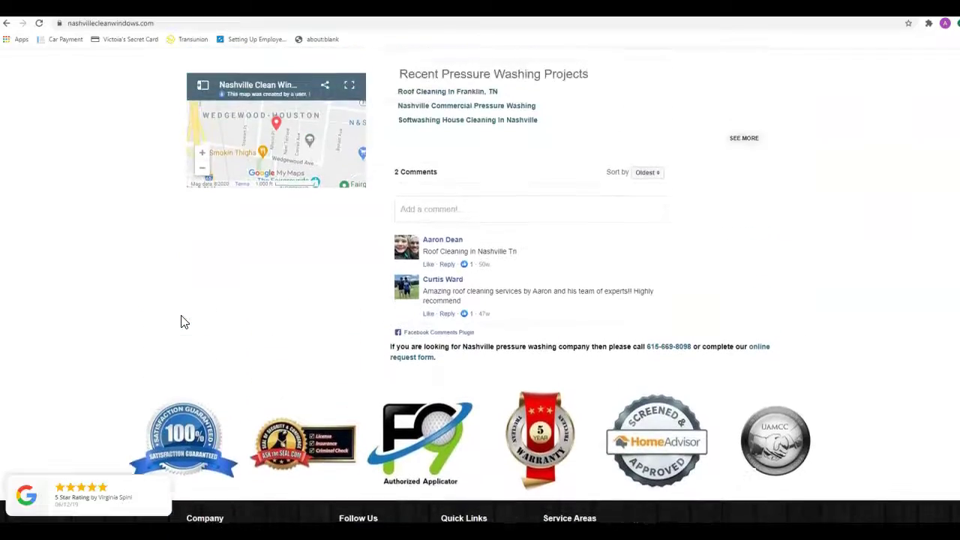
scroll(182, 322, "up", 7)
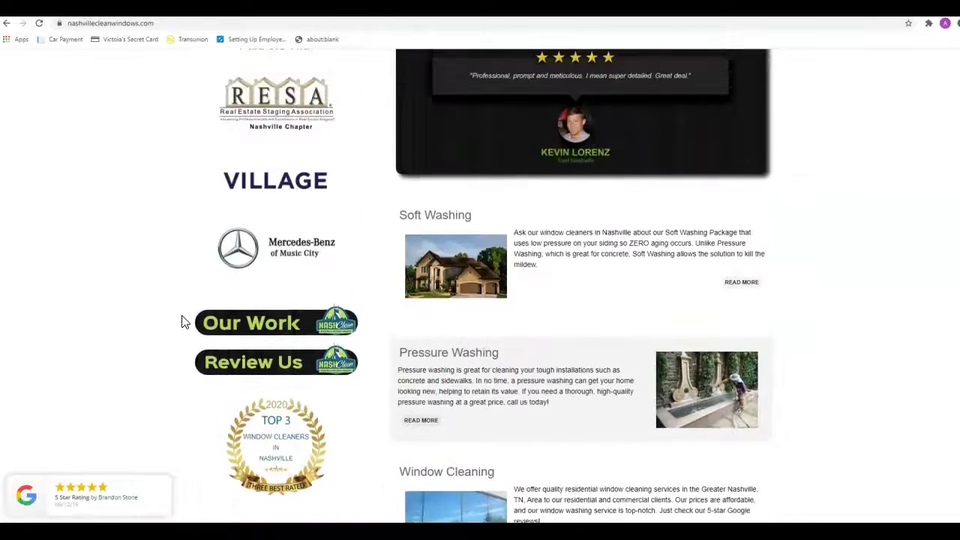
scroll(181, 322, "up", 3)
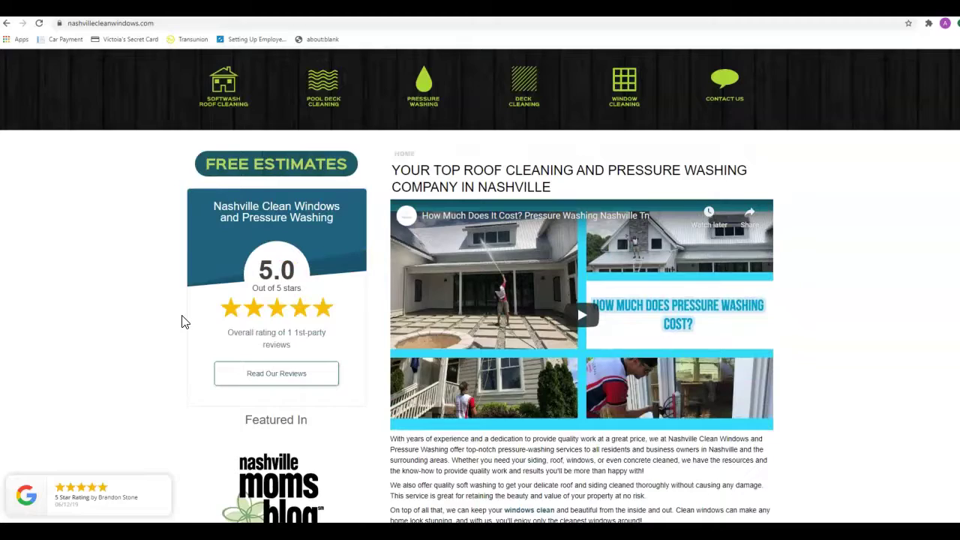
scroll(181, 323, "up", 6)
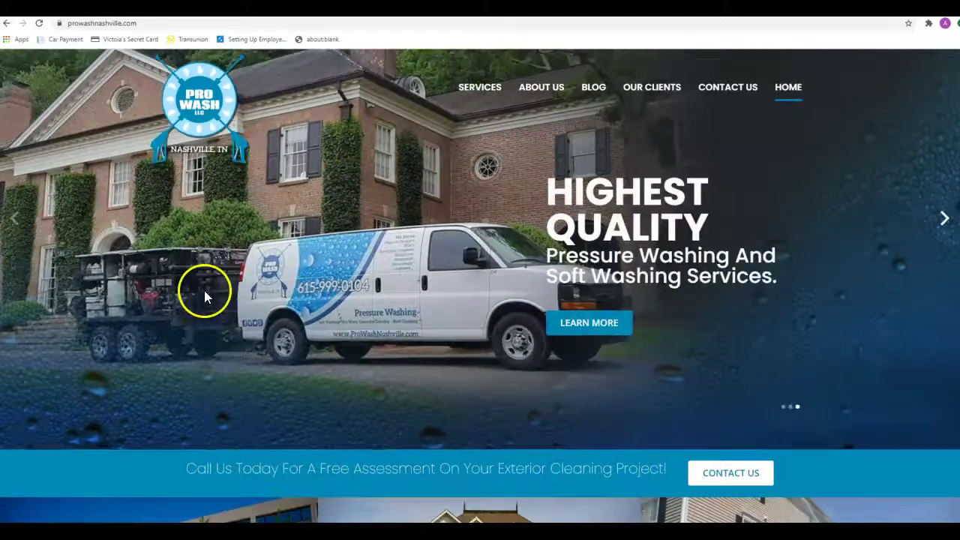
Step: Scroll through the ProWash Nashville homepage and back, then switch to the Ahrefs overview tab
scroll(205, 293, "down", 6)
scroll(288, 328, "down", 15)
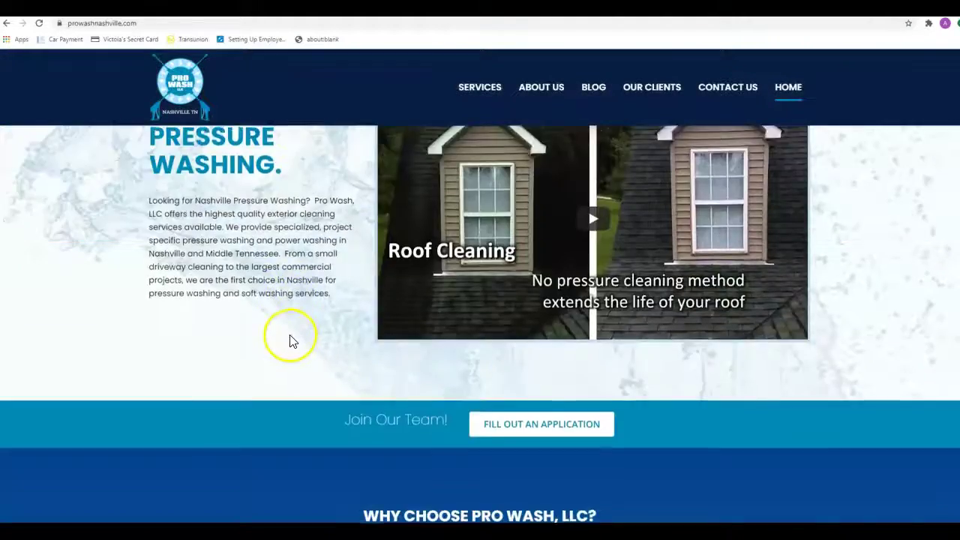
scroll(288, 343, "down", 2)
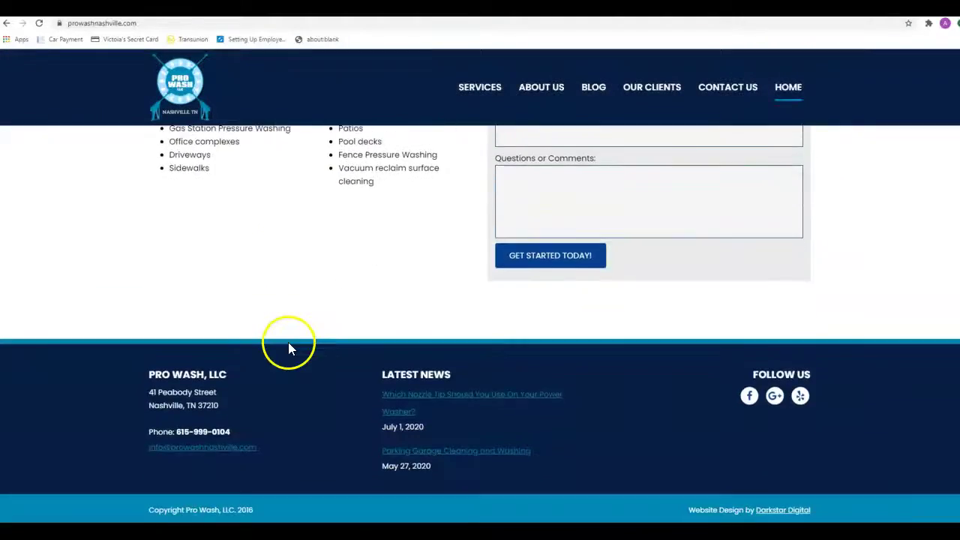
scroll(288, 349, "up", 5)
scroll(289, 364, "up", 8)
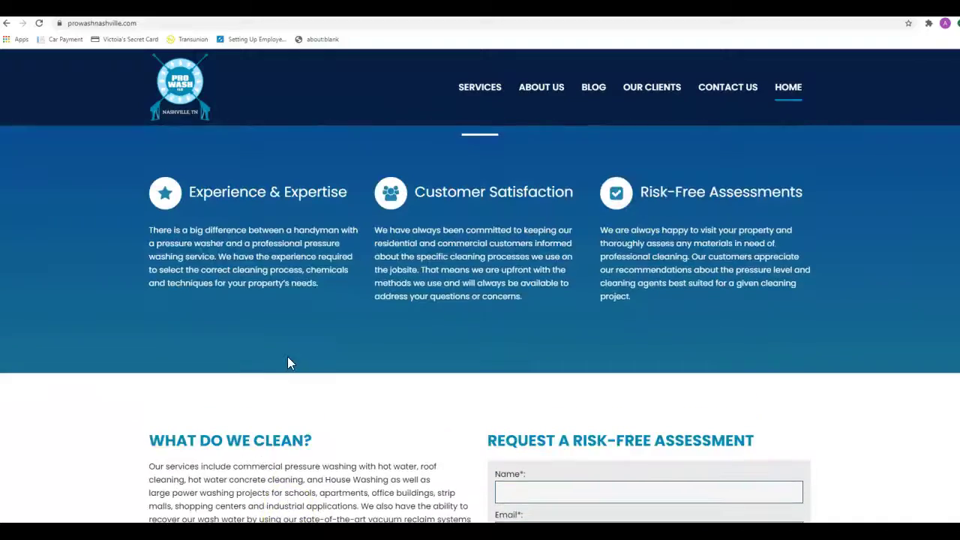
scroll(289, 356, "up", 5)
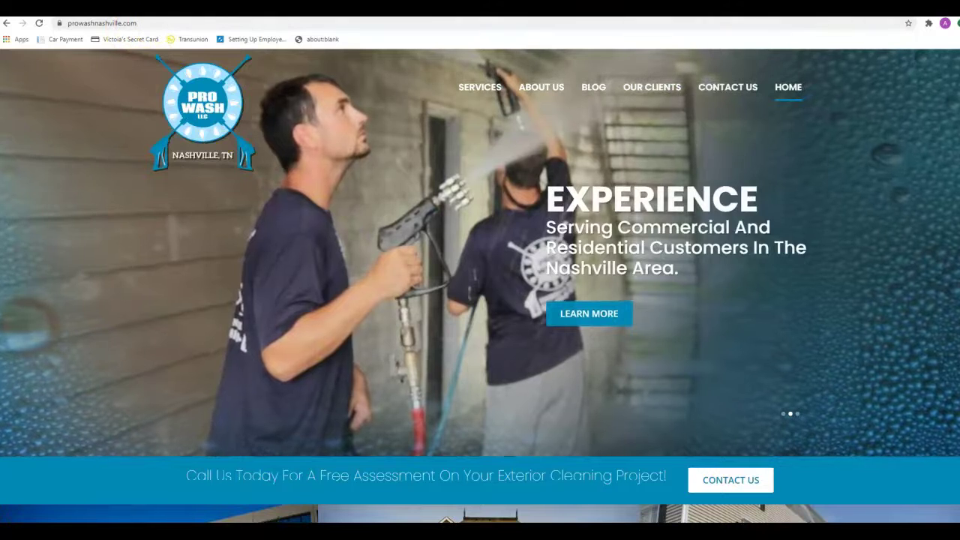
left_click(225, 8)
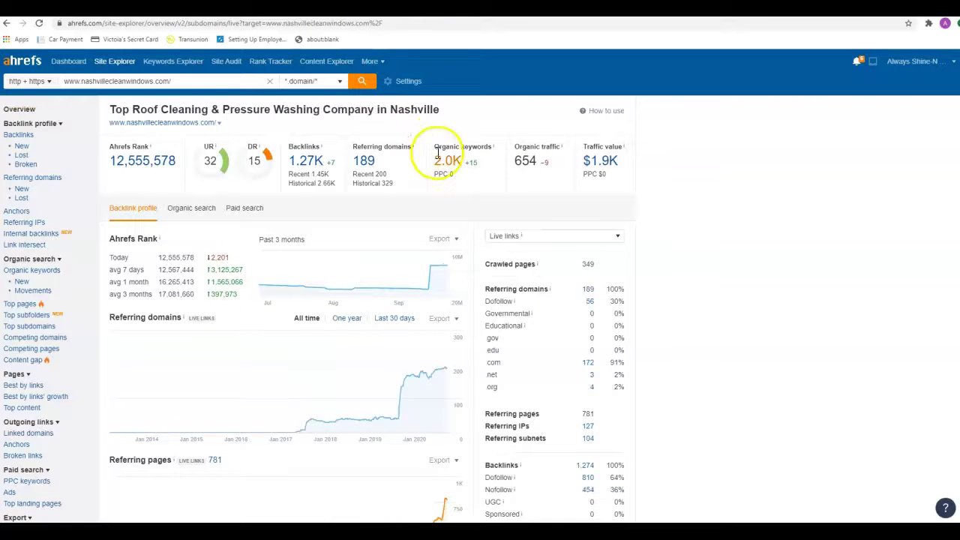
Step: Open nashvillecleanwindows.com's 2.0K organic keywords report and dismiss the incoming call notification
left_click(449, 165)
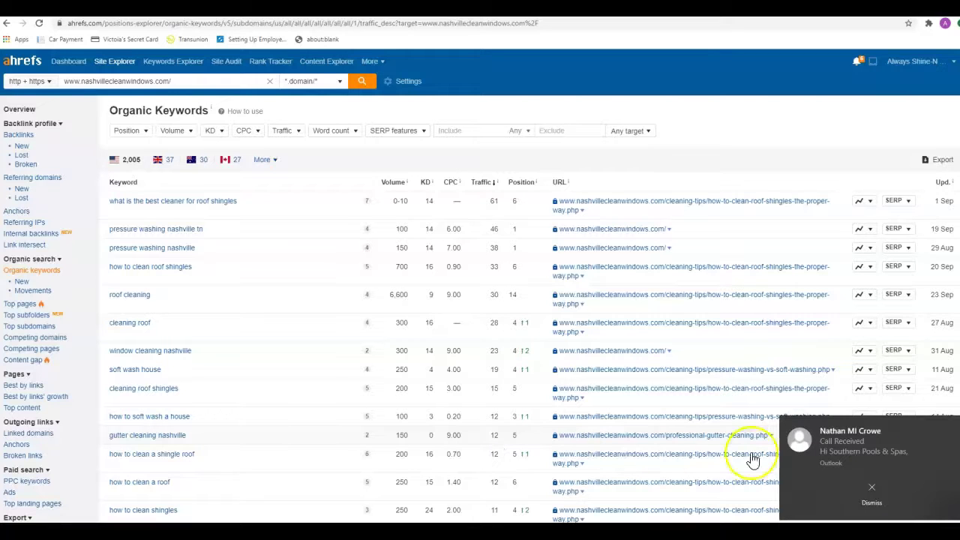
left_click(869, 486)
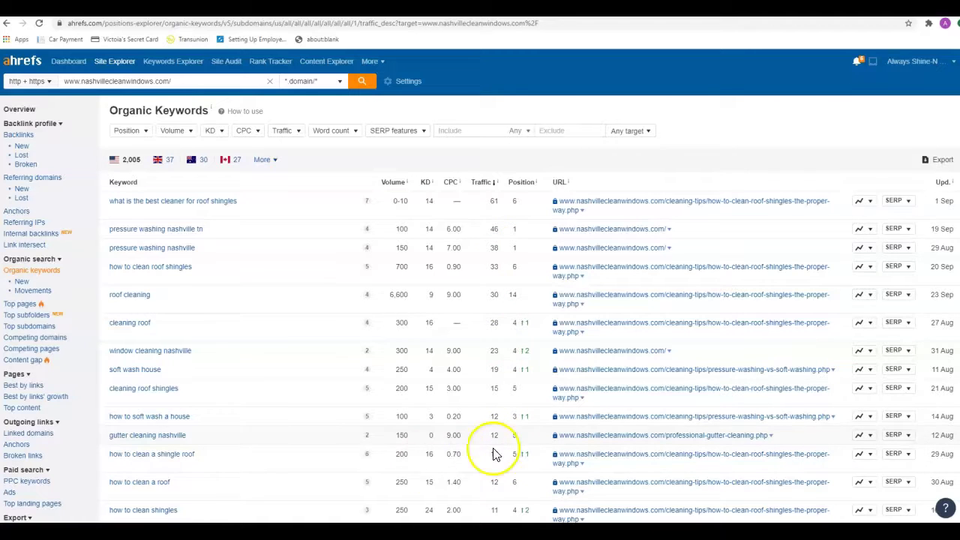
Step: Return to the Ahrefs overview, then view the map pack for 'pressure washing nashville tn'
left_click(19, 110)
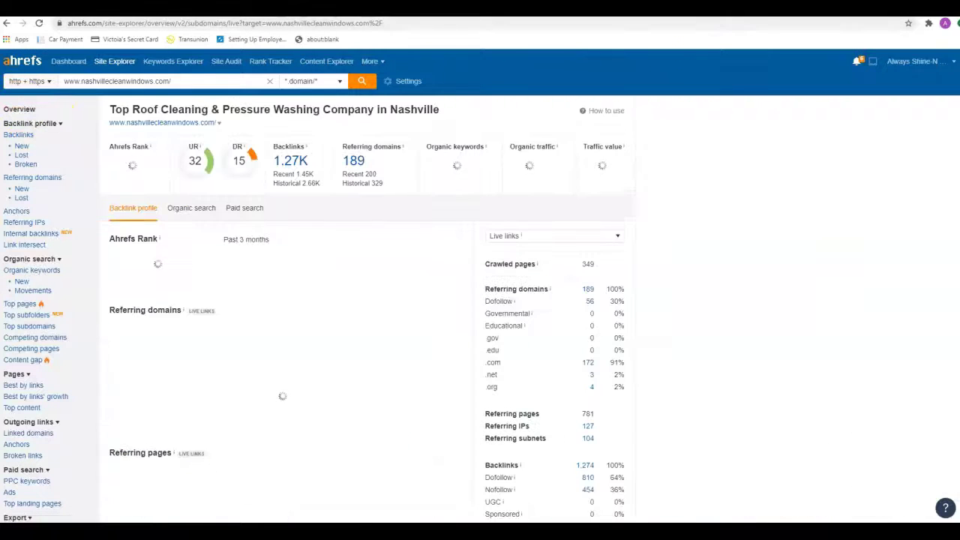
left_click(712, 7)
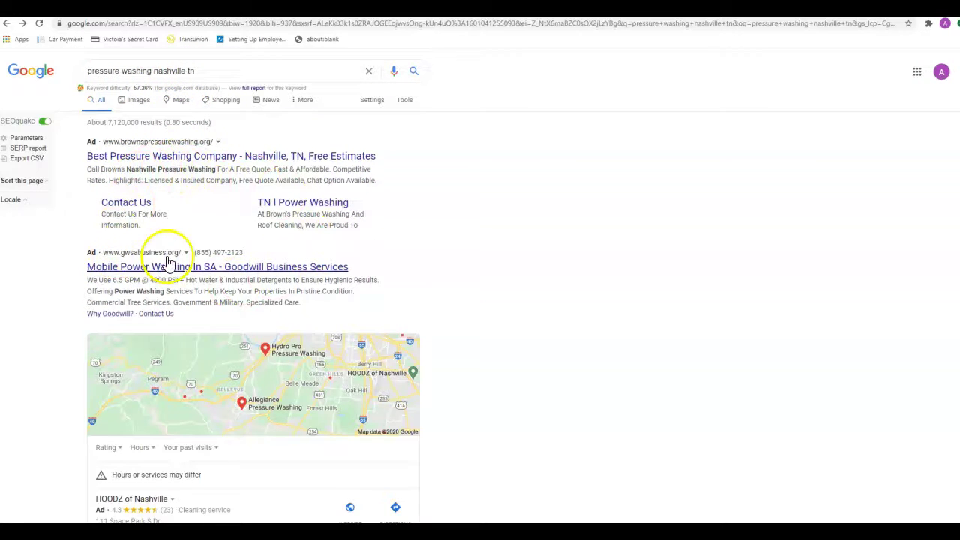
scroll(207, 255, "down", 6)
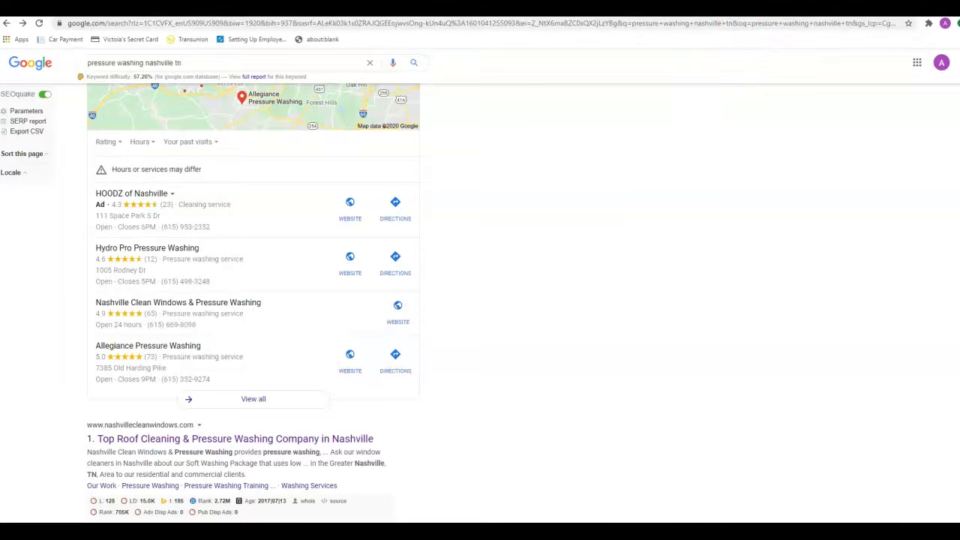
Step: Switch to the Whitespark Local Citation Finder searches tab
left_click(813, 9)
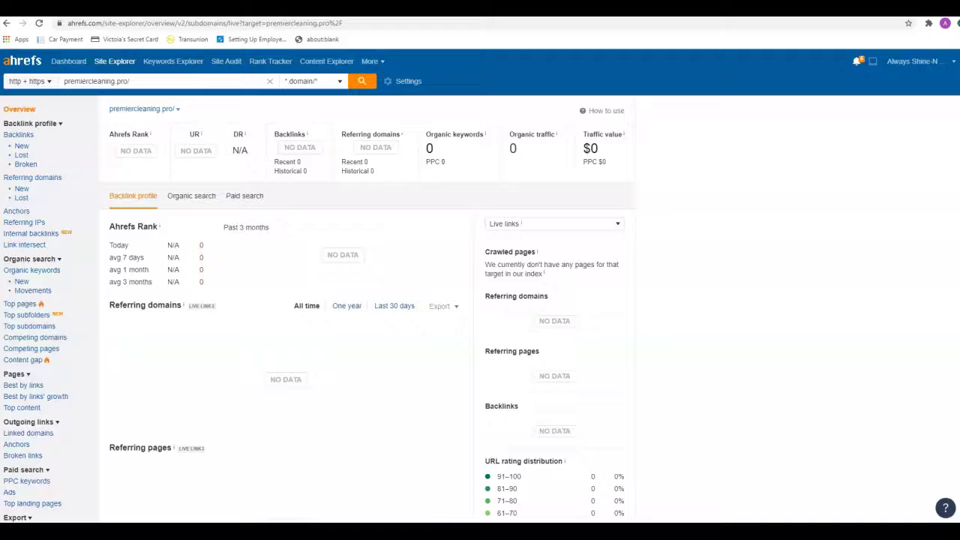
Step: Compare the prowashnashville.com Ahrefs overview, ending on the nashvillecleanwindows.com overview
key("alt+Left")
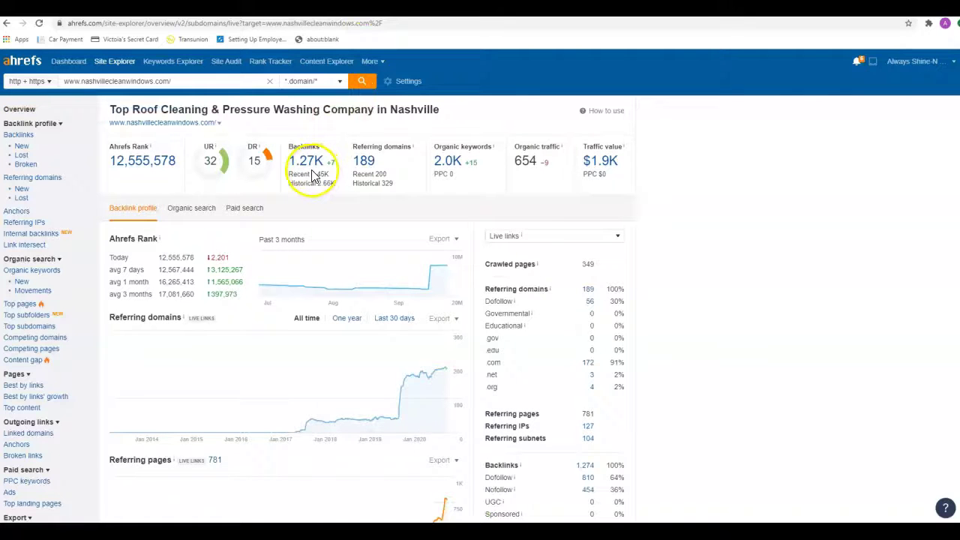
key("alt+Left")
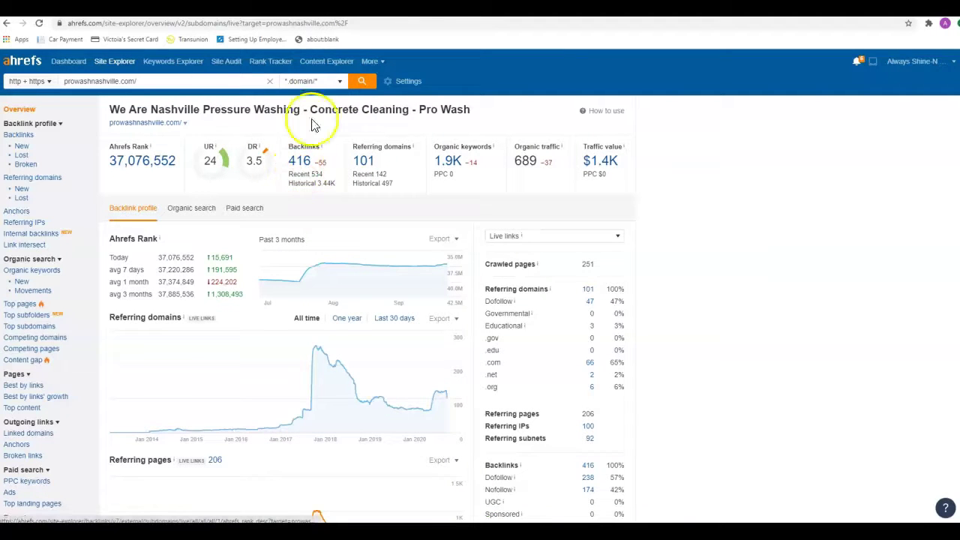
key("alt+Right")
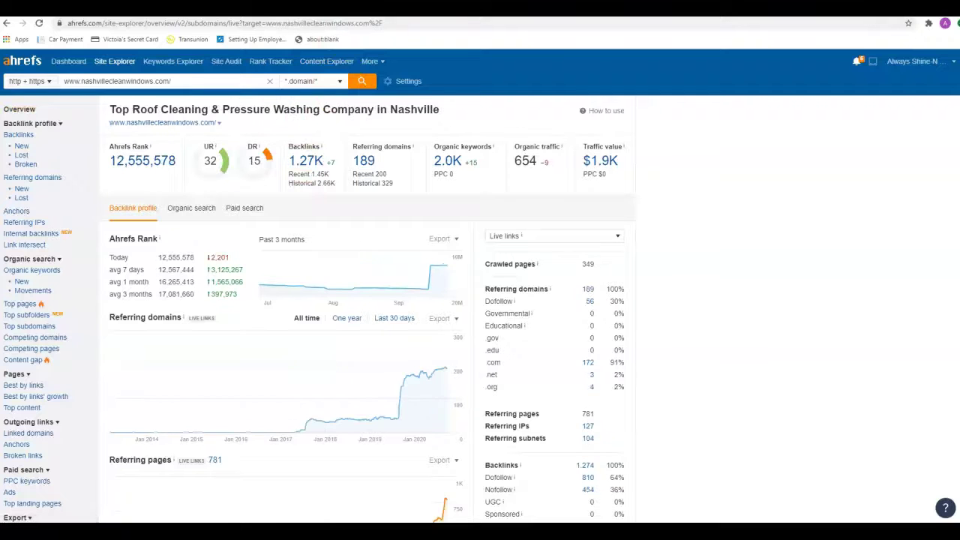
Step: Open the nashvillecleanwindows.com Backlinks report and scroll through the 1,260 live backlinks
left_click(307, 167)
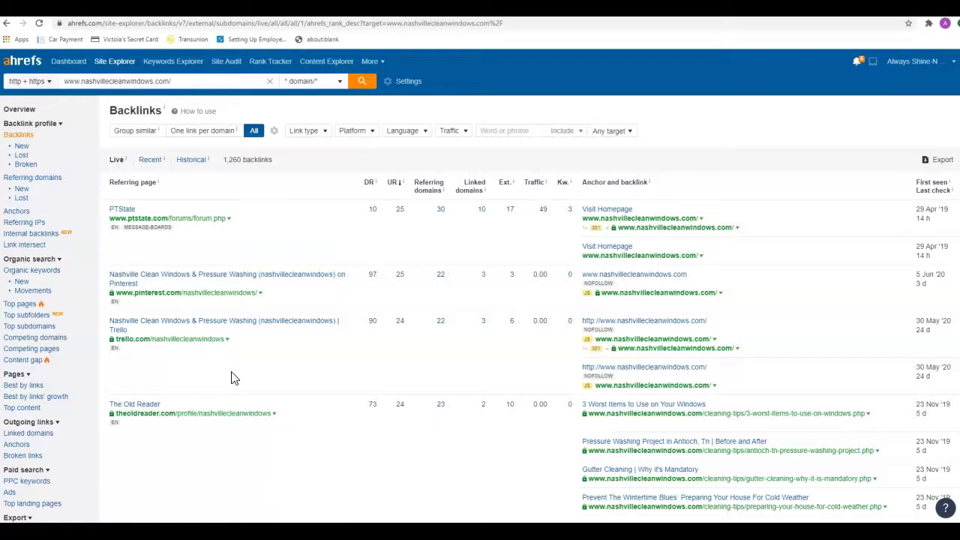
scroll(229, 380, "down", 2)
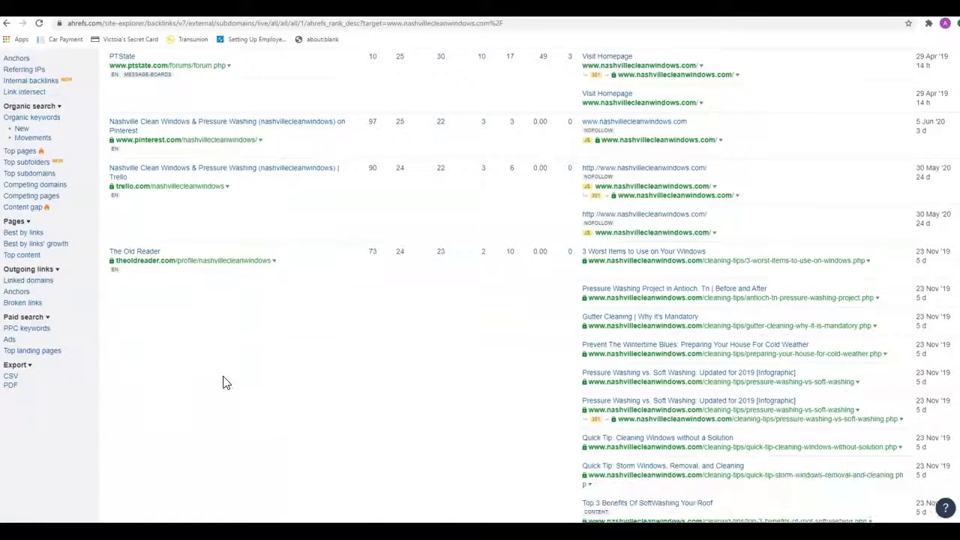
scroll(225, 383, "down", 3)
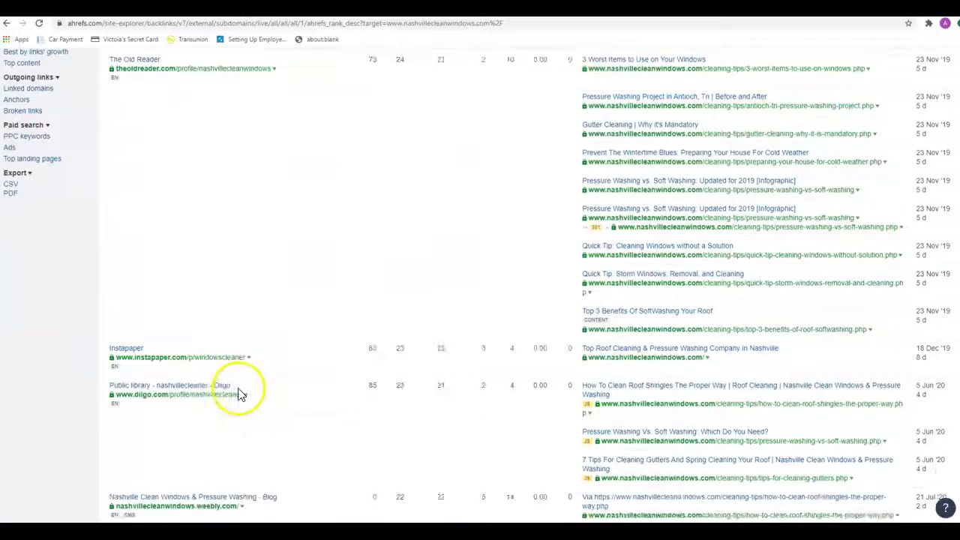
scroll(236, 393, "down", 4)
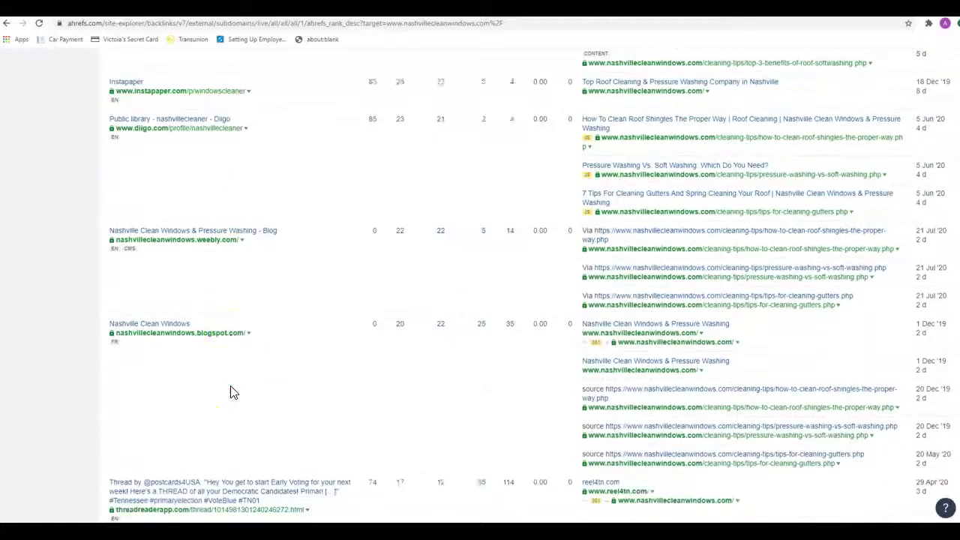
scroll(230, 390, "down", 1)
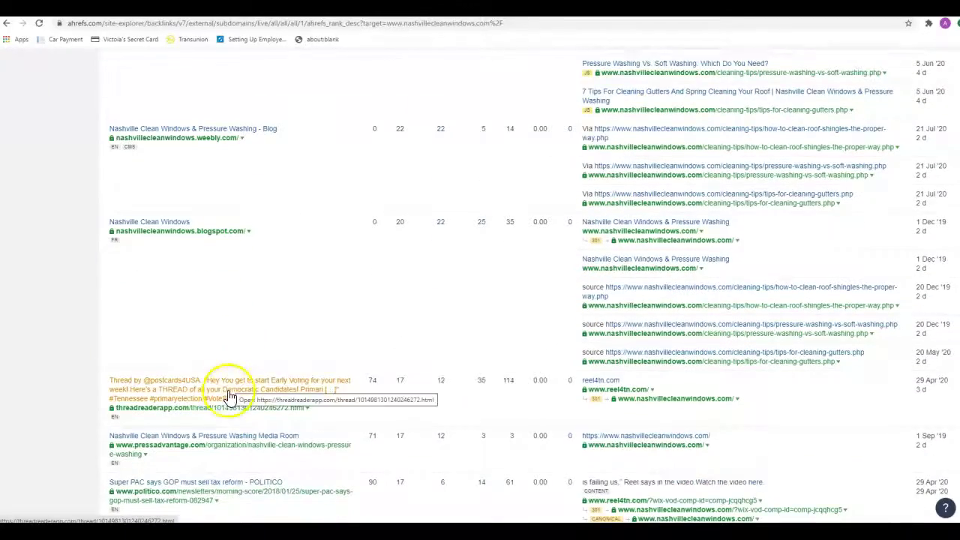
scroll(230, 395, "down", 1)
scroll(227, 416, "up", 2)
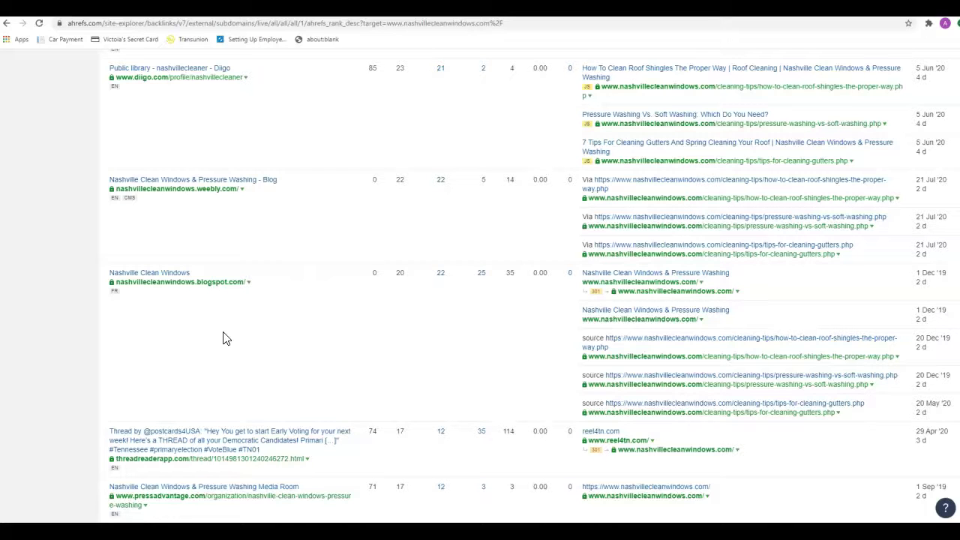
scroll(223, 338, "up", 15)
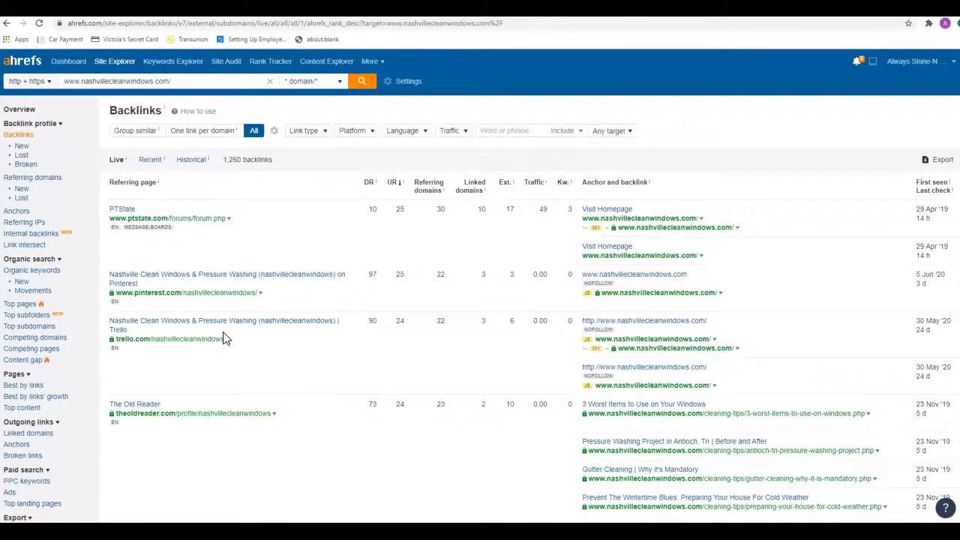
Step: Go back to the nashvillecleanwindows.com Site Explorer overview
left_click(19, 110)
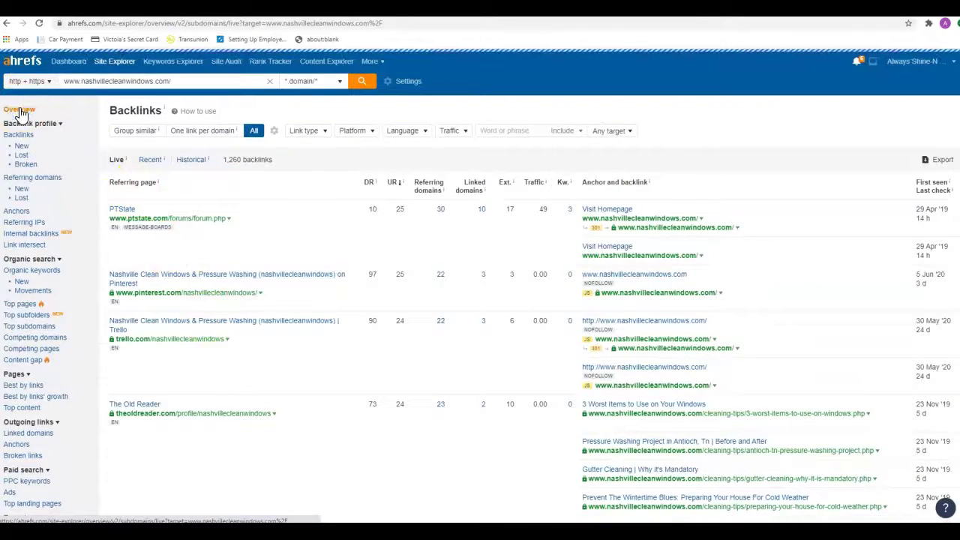